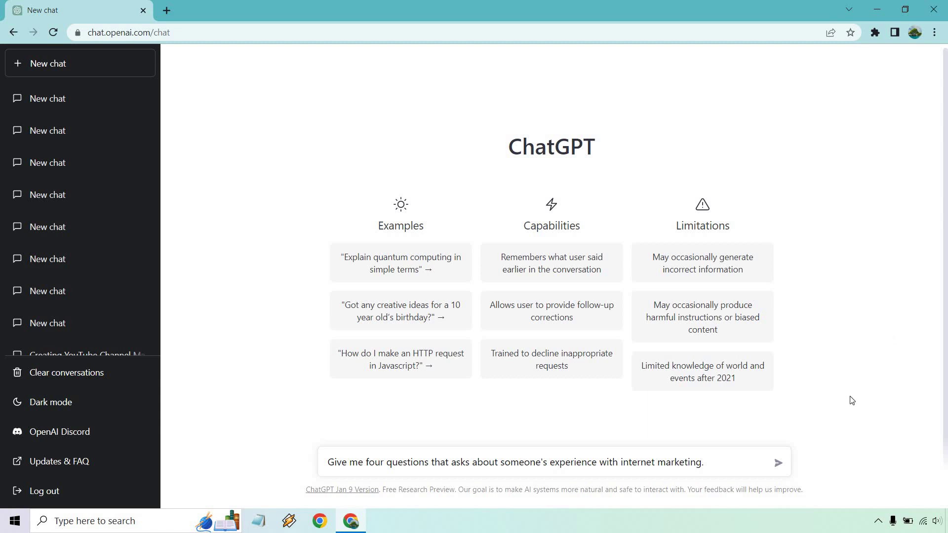
- Send the request for four internet-marketing quiz questions
{"action": "key", "text": "Return"}
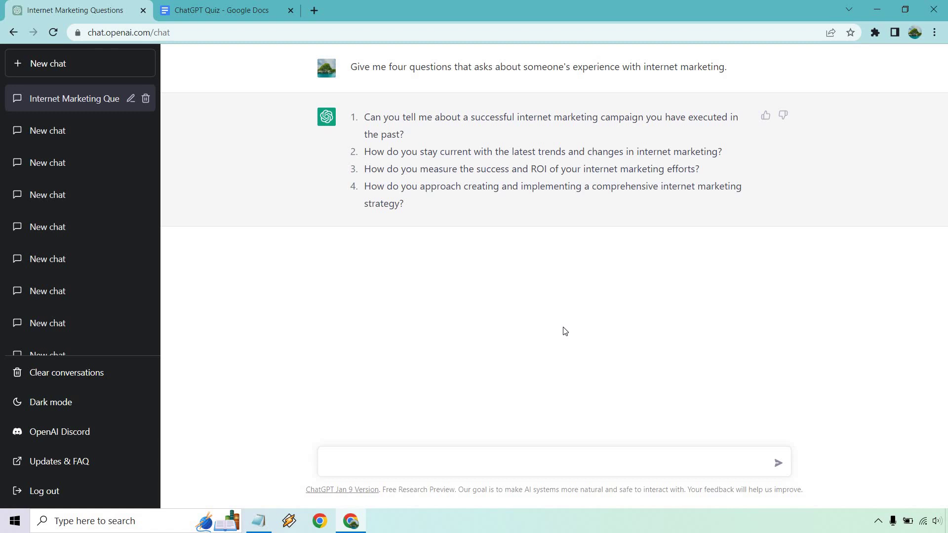
- Copy 'How long have you been an internet marketer for?' from the quiz into a new ChatGPT message
{"action": "left_click", "coordinate": [214, 10]}
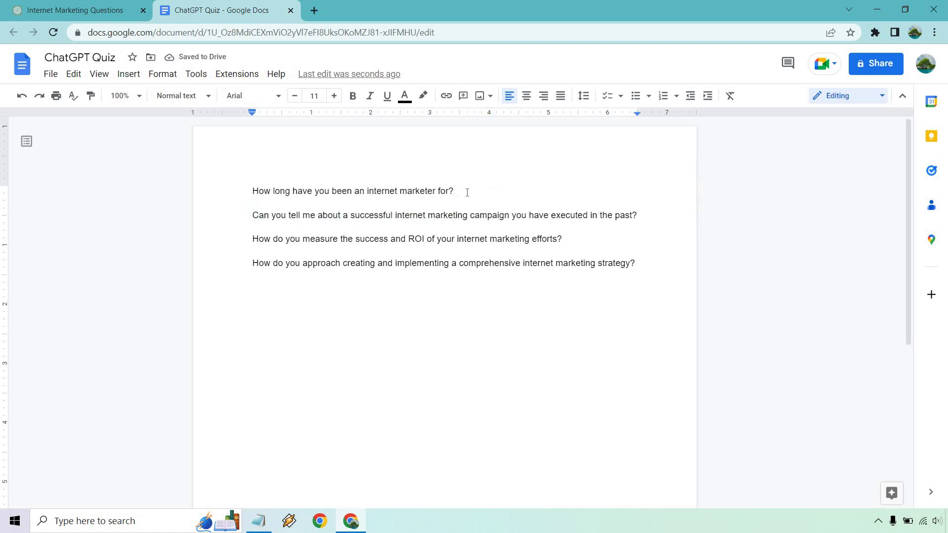
{"action": "left_click_drag", "start_coordinate": [454, 191], "coordinate": [255, 182]}
{"action": "left_click", "coordinate": [478, 189]}
{"action": "key", "text": "ctrl+shift+Tab"}
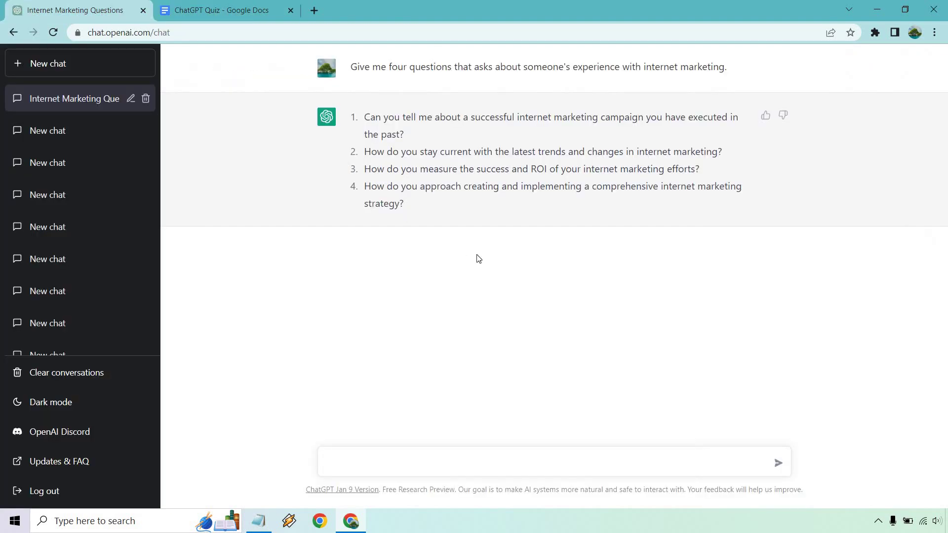
{"action": "left_click", "coordinate": [455, 458]}
- Send the four-option request for the experience question and copy options a–d
{"action": "left_click", "coordinate": [466, 454]}
{"action": "type", "text": "Give me 4 multiple choice options for the question: How long have you been an internet marketer for?"}
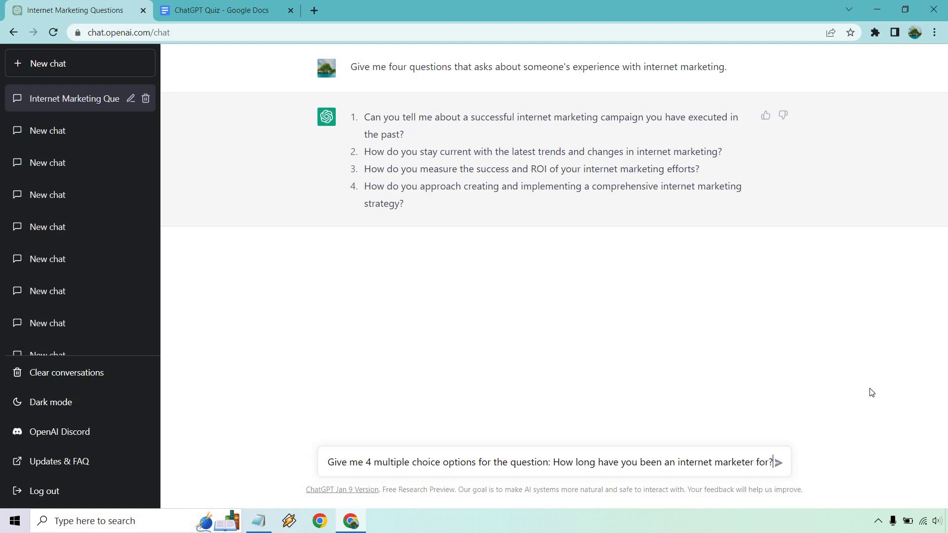
{"action": "key", "text": "Return"}
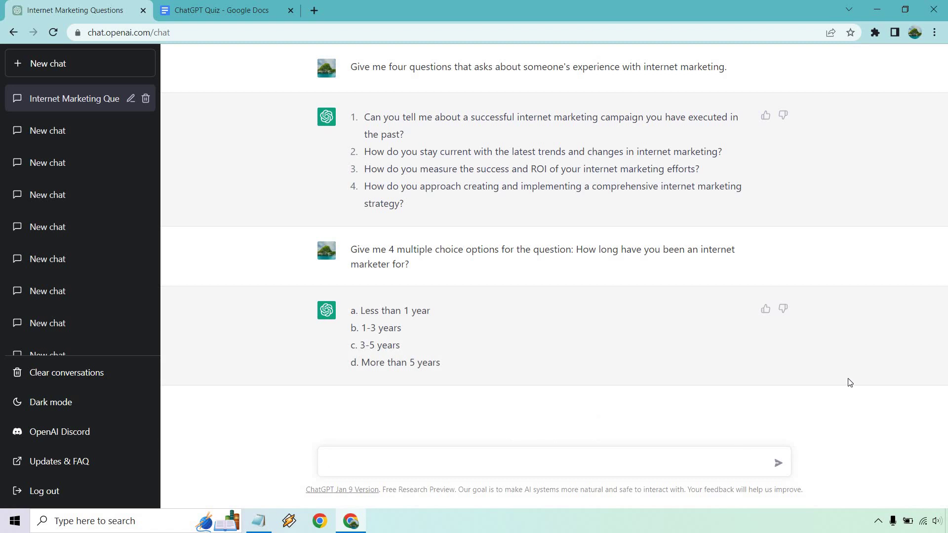
{"action": "left_click_drag", "start_coordinate": [447, 369], "coordinate": [351, 326]}
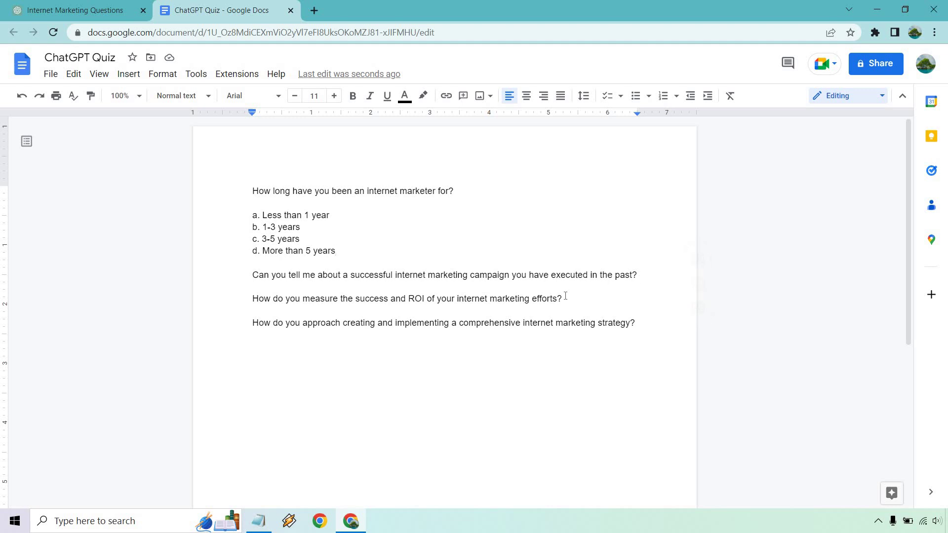
- Send ChatGPT the ROI measurement question, prefixed with the multiple-choice request wording
{"action": "left_click_drag", "start_coordinate": [563, 300], "coordinate": [251, 303]}
{"action": "key", "text": "ctrl+c"}
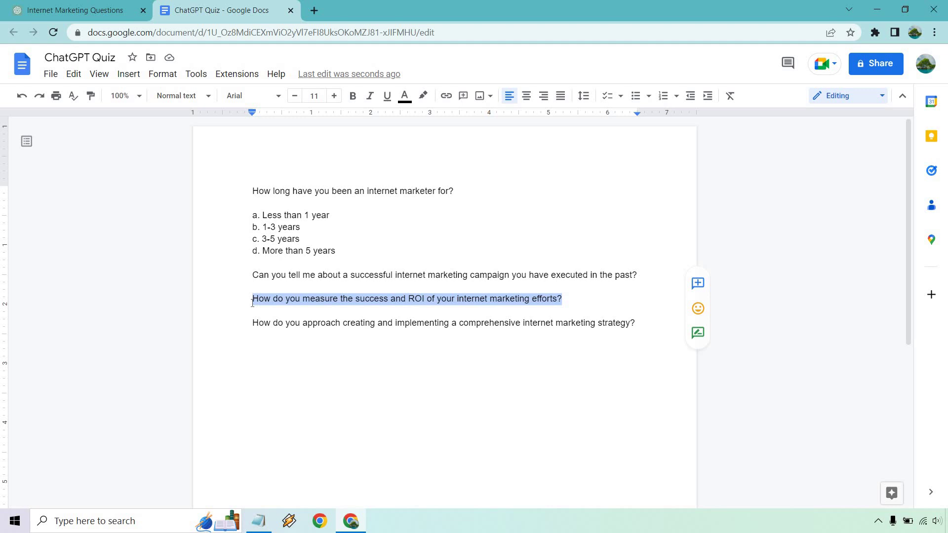
{"action": "left_click", "coordinate": [79, 10]}
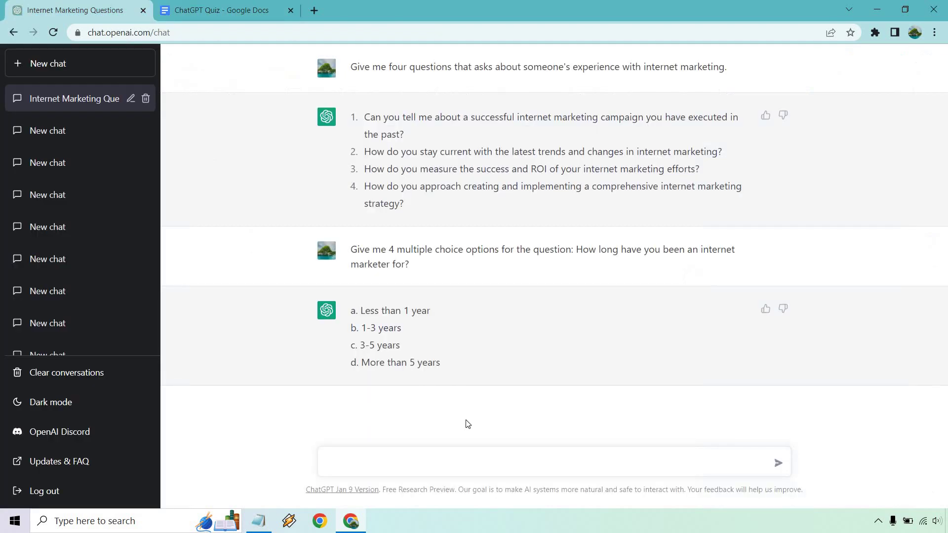
{"action": "key", "text": "ctrl+v"}
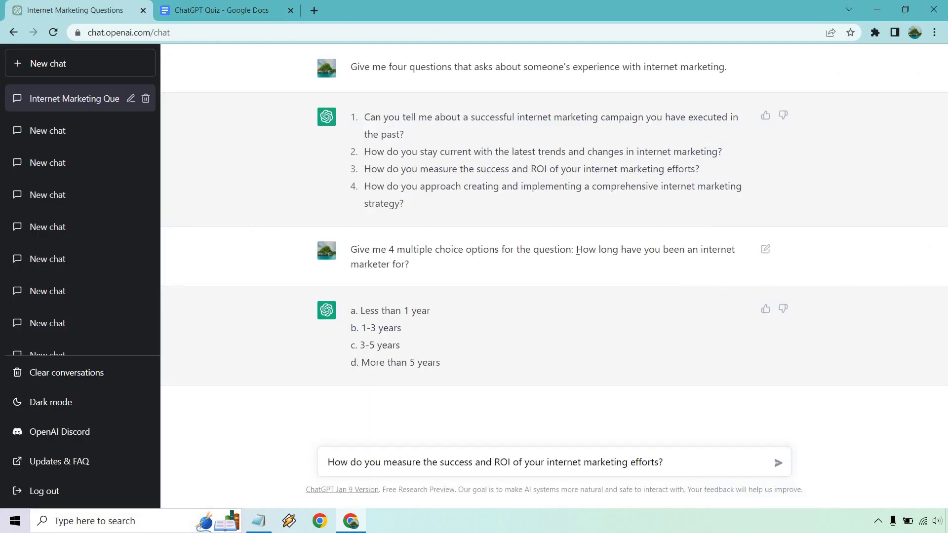
{"action": "left_click_drag", "start_coordinate": [574, 250], "coordinate": [357, 245]}
{"action": "key", "text": "ctrl+c"}
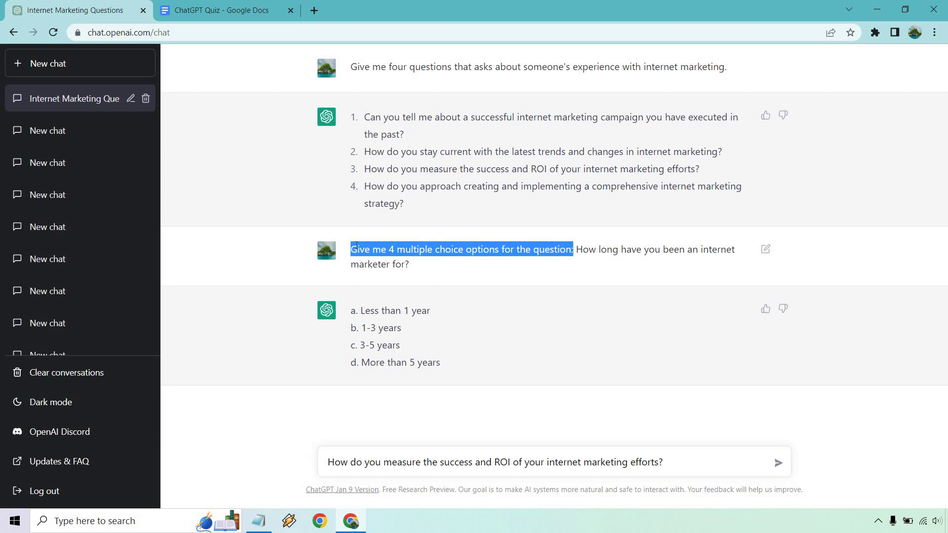
{"action": "left_click", "coordinate": [329, 463]}
{"action": "key", "text": "ctrl+v"}
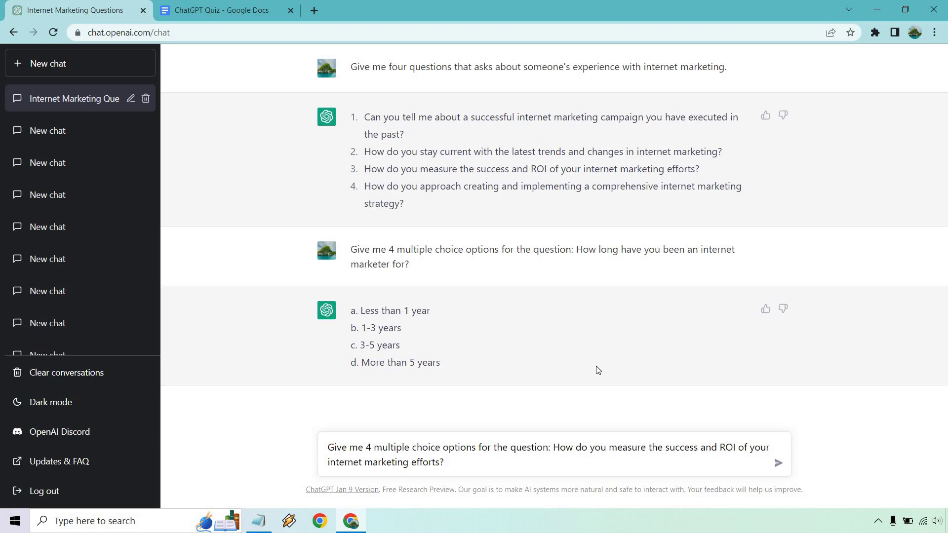
{"action": "key", "text": "Return"}
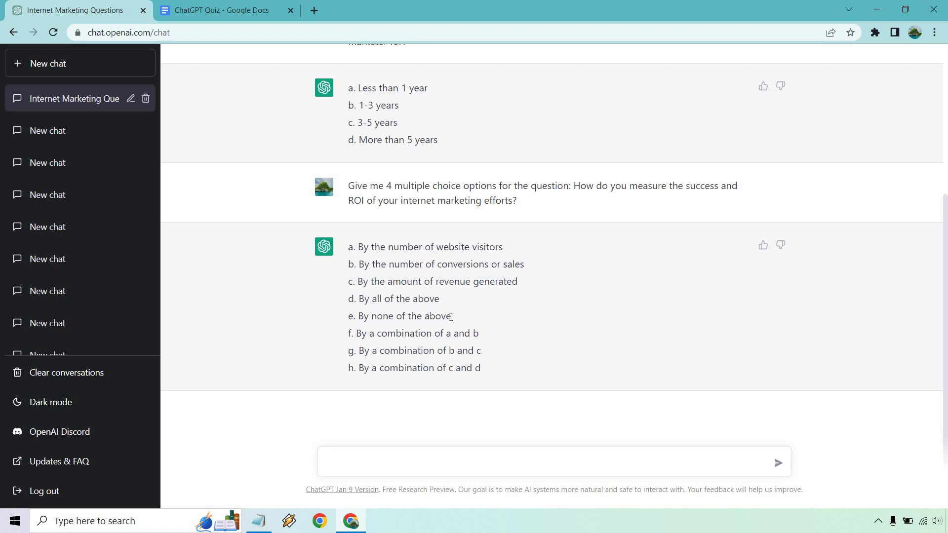
- Select the generated a–h answer options for the ROI question to copy
{"action": "left_click_drag", "start_coordinate": [491, 354], "coordinate": [361, 351]}
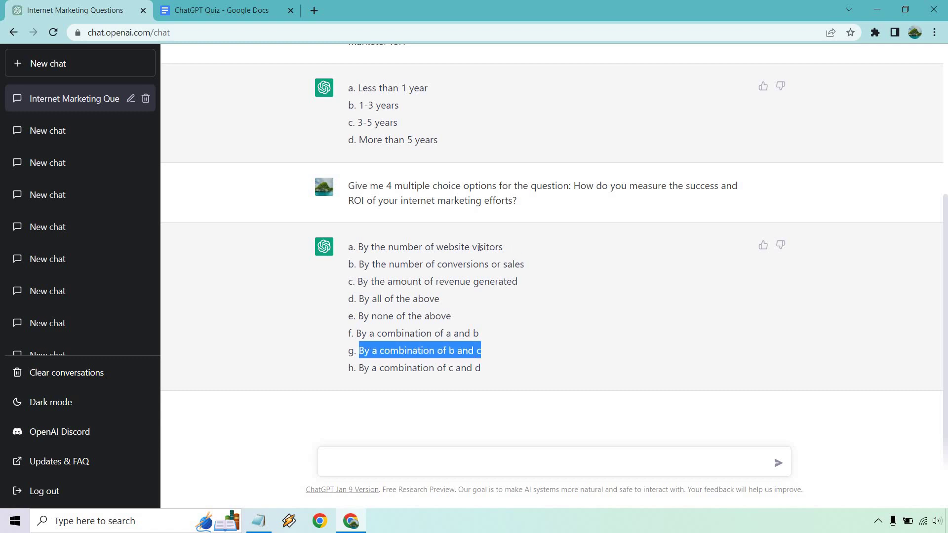
{"action": "left_click_drag", "start_coordinate": [504, 247], "coordinate": [364, 246]}
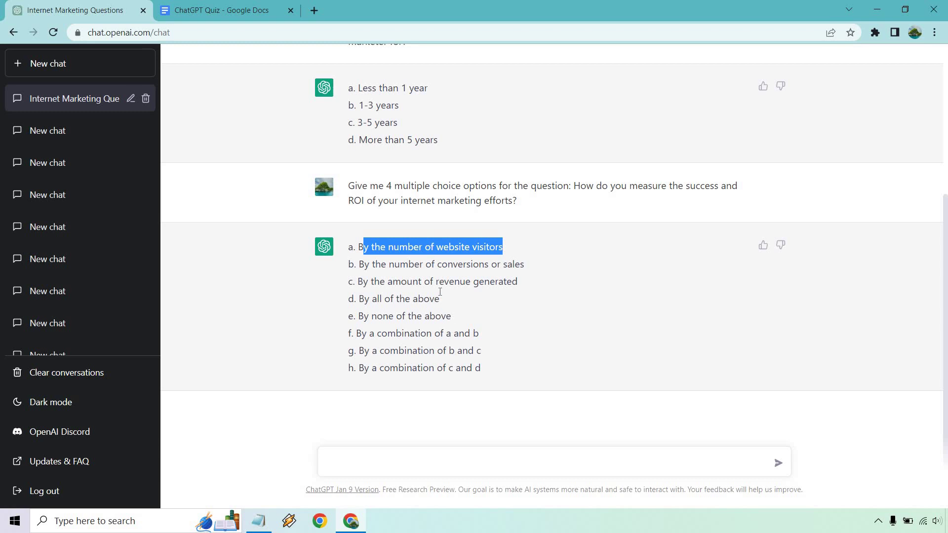
{"action": "left_click_drag", "start_coordinate": [482, 368], "coordinate": [350, 252]}
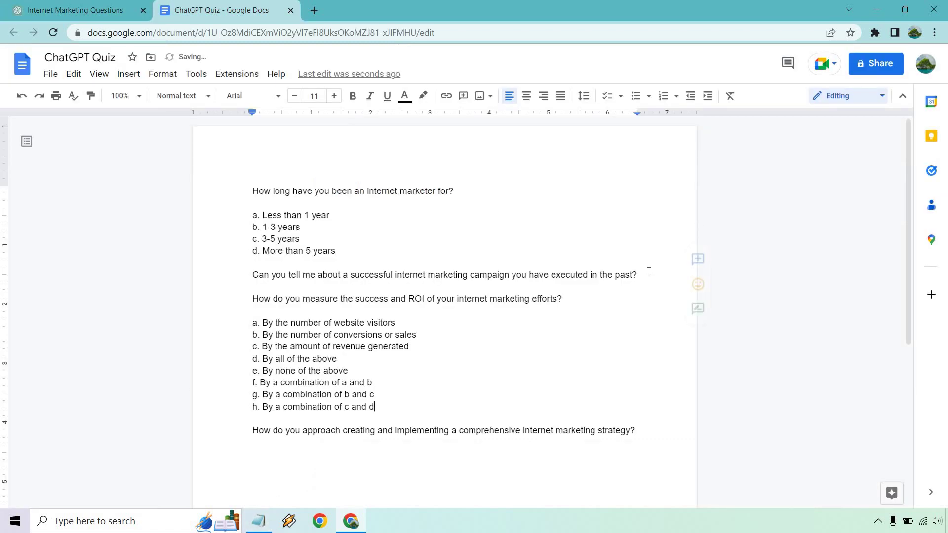
- Delete the campaign question line from the quiz document
{"action": "left_click_drag", "start_coordinate": [639, 273], "coordinate": [329, 284]}
{"action": "left_click_drag", "start_coordinate": [235, 274], "coordinate": [236, 274]}
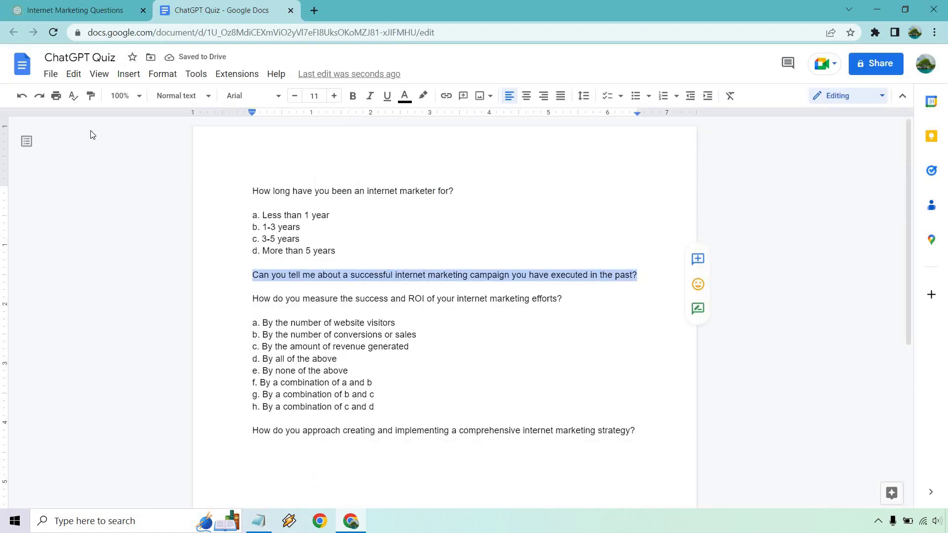
{"action": "key", "text": "BackSpace"}
{"action": "key", "text": "BackSpace"}
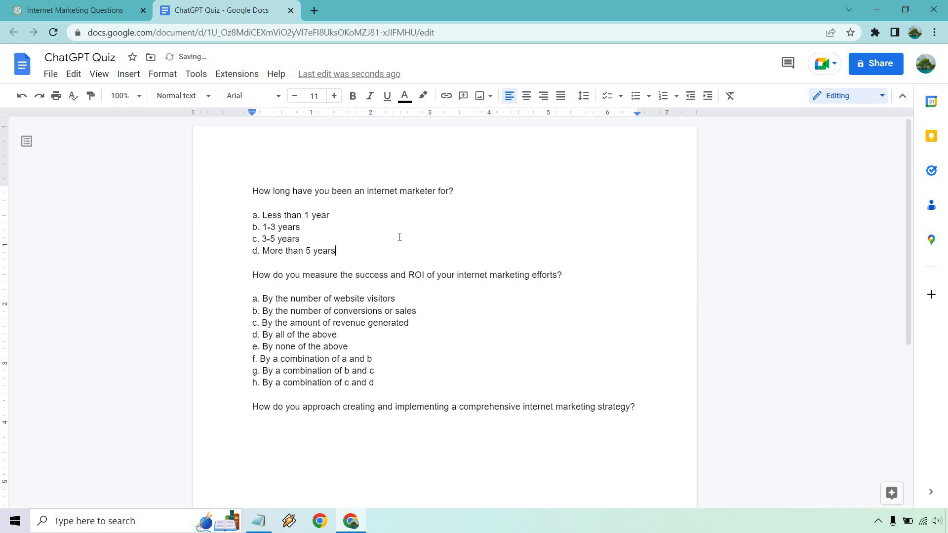
- Send 'Give me 4 multiple choice options for the question:' with the strategy question
{"action": "left_click_drag", "start_coordinate": [641, 407], "coordinate": [251, 409]}
{"action": "key", "text": "ctrl+c"}
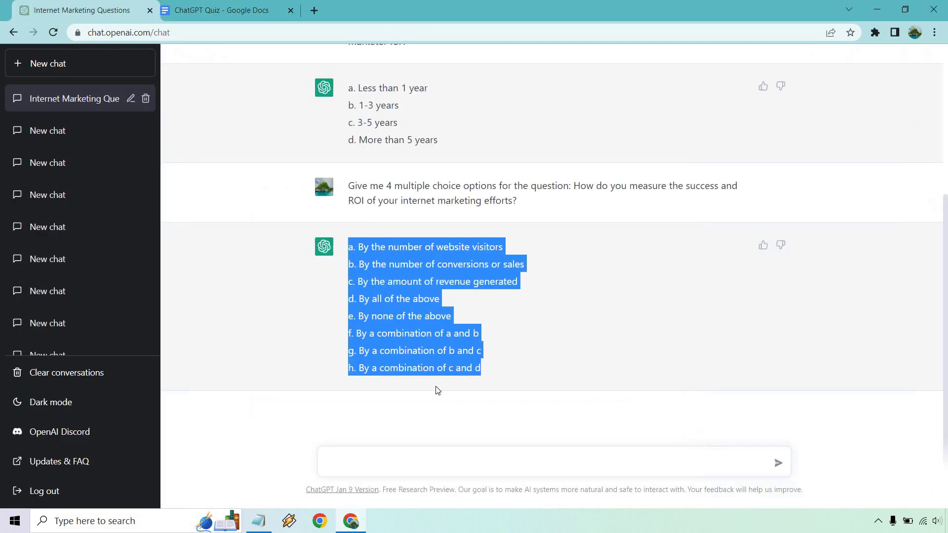
{"action": "key", "text": "ctrl+shift+Tab"}
{"action": "left_click", "coordinate": [487, 361]}
{"action": "key", "text": "ctrl+v"}
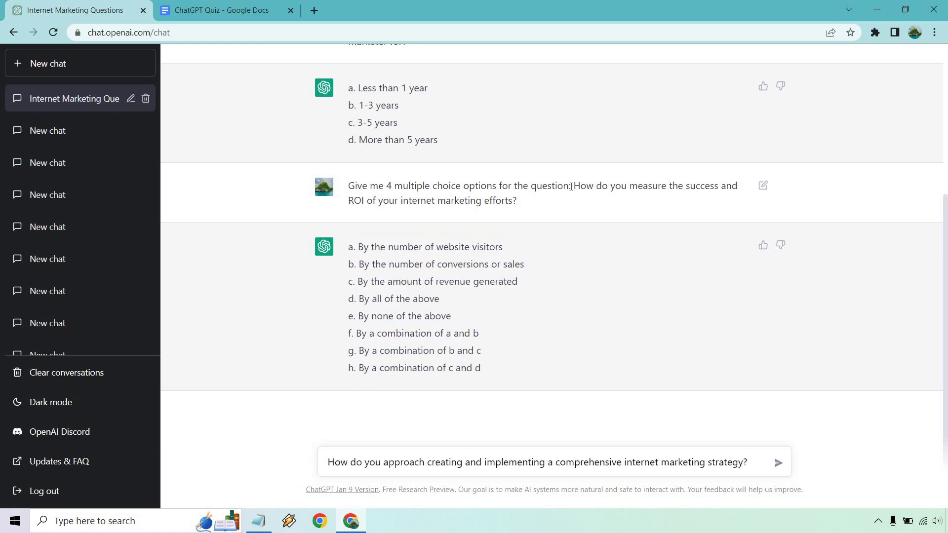
{"action": "left_click_drag", "start_coordinate": [571, 185], "coordinate": [352, 195]}
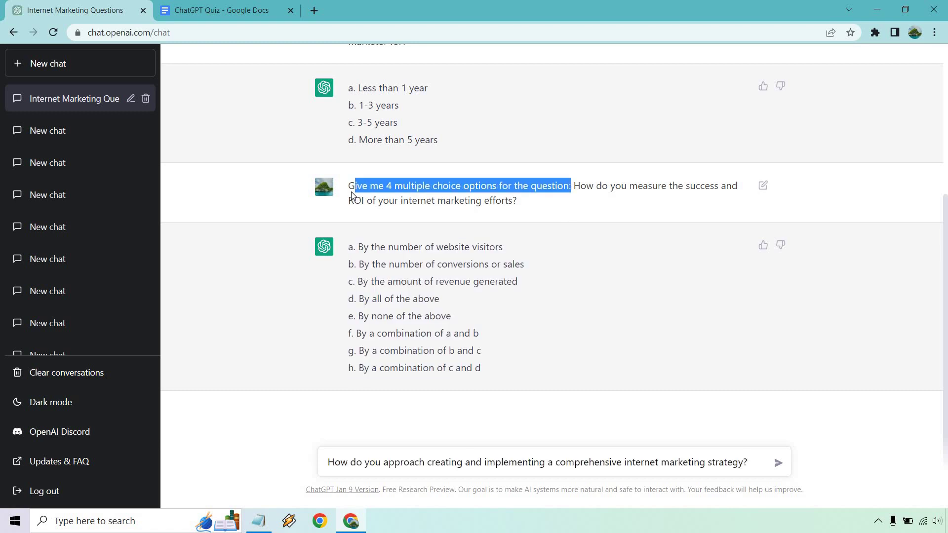
{"action": "left_click", "coordinate": [329, 463]}
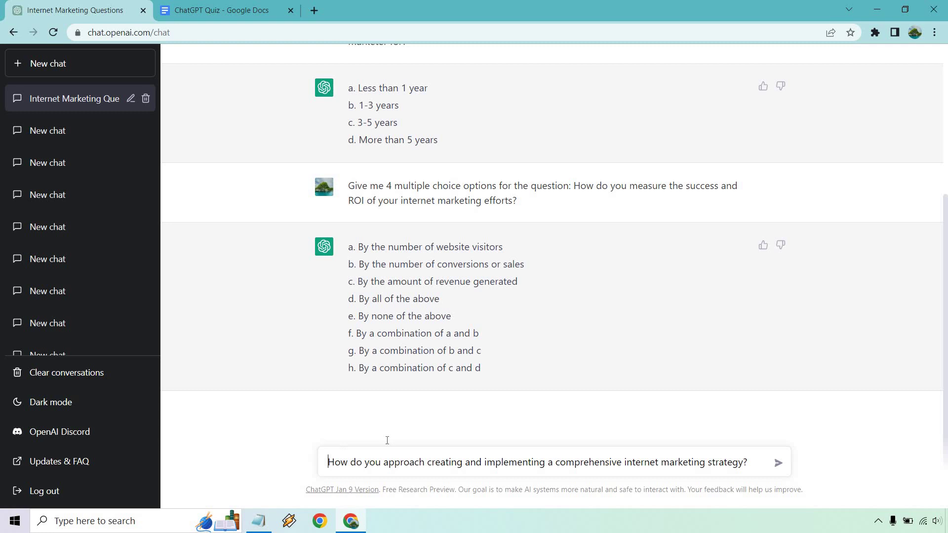
{"action": "type", "text": "Give me 4 multiple choice options for the question:"}
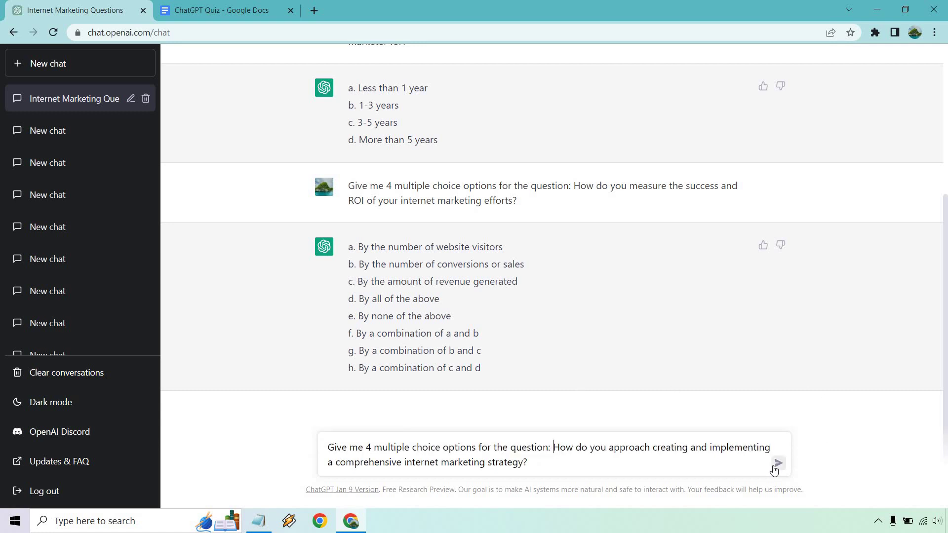
{"action": "left_click", "coordinate": [774, 467]}
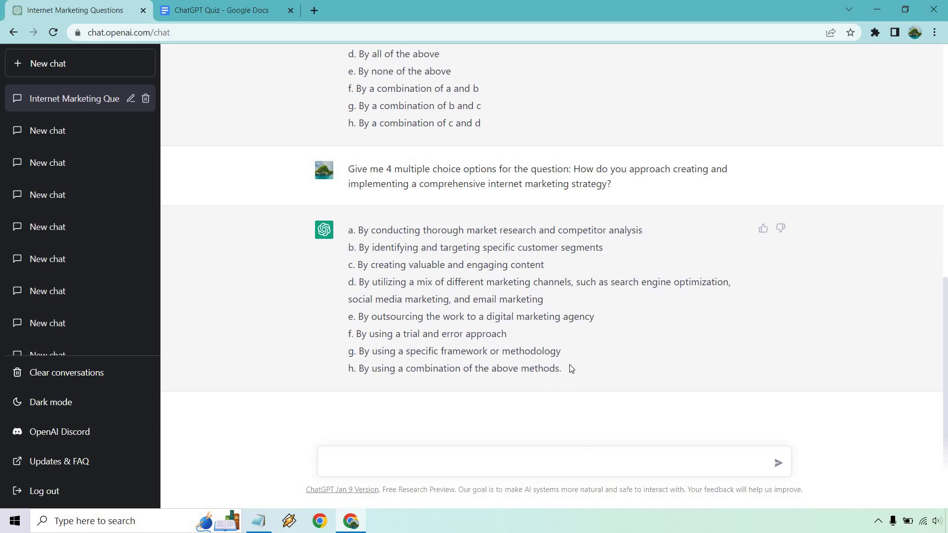
- Copy the a–h strategy answers, then copy the social media platform prompt in ChatGPT
{"action": "left_click_drag", "start_coordinate": [571, 369], "coordinate": [349, 232]}
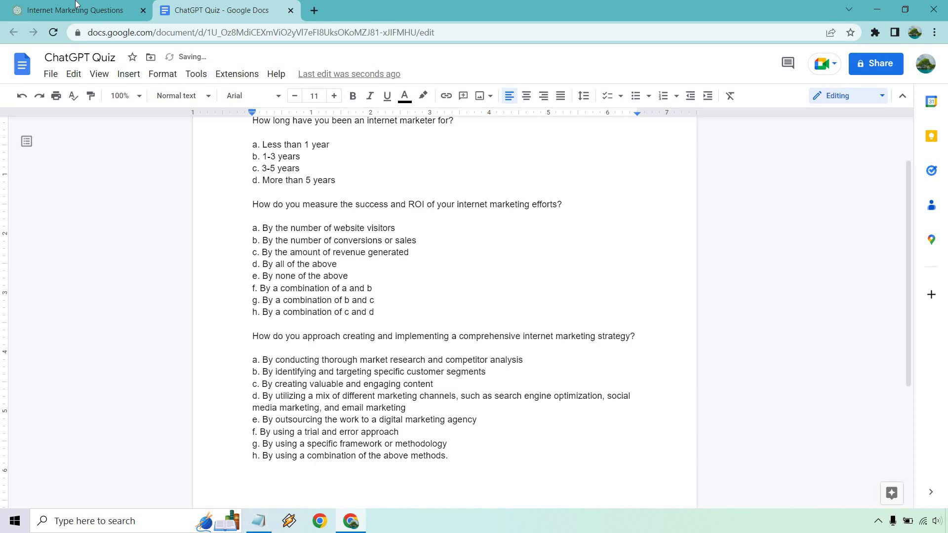
{"action": "left_click", "coordinate": [77, 9]}
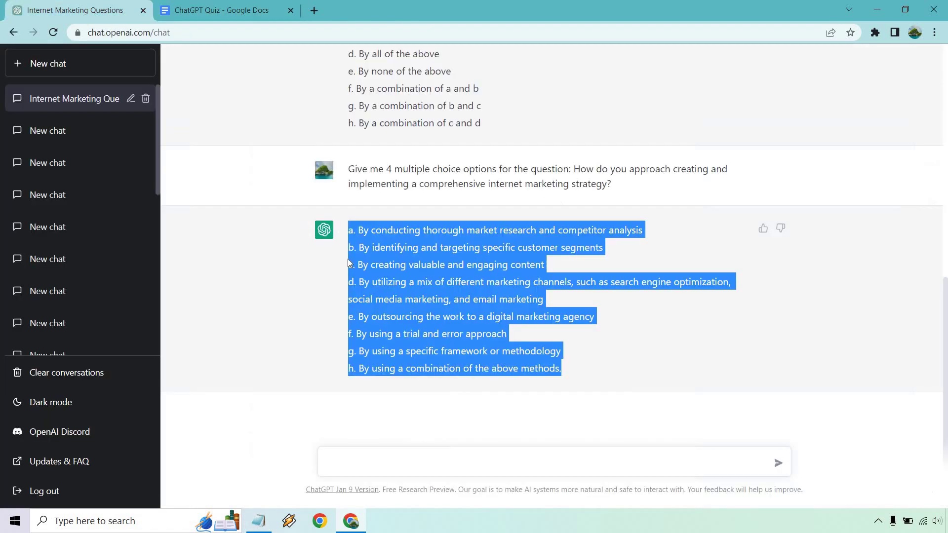
{"action": "left_click", "coordinate": [509, 461]}
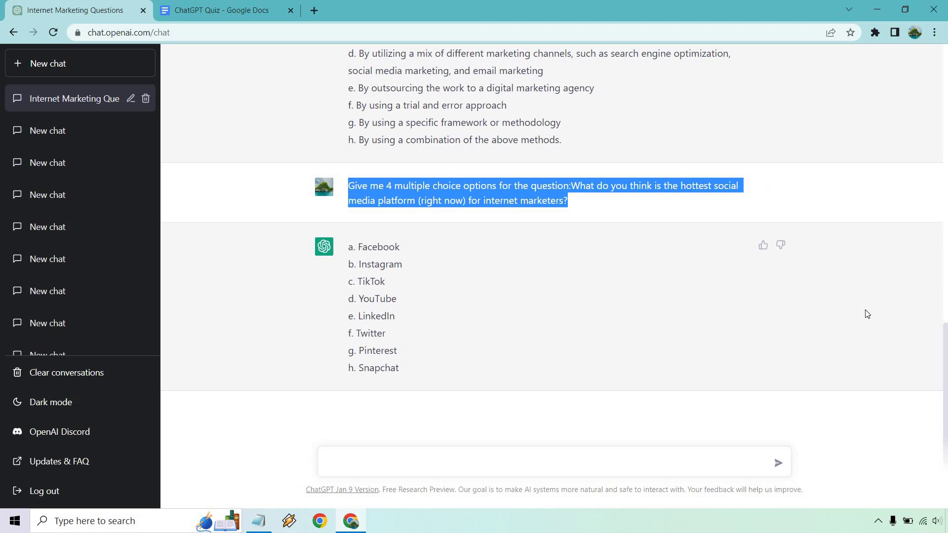
{"action": "left_click", "coordinate": [866, 313]}
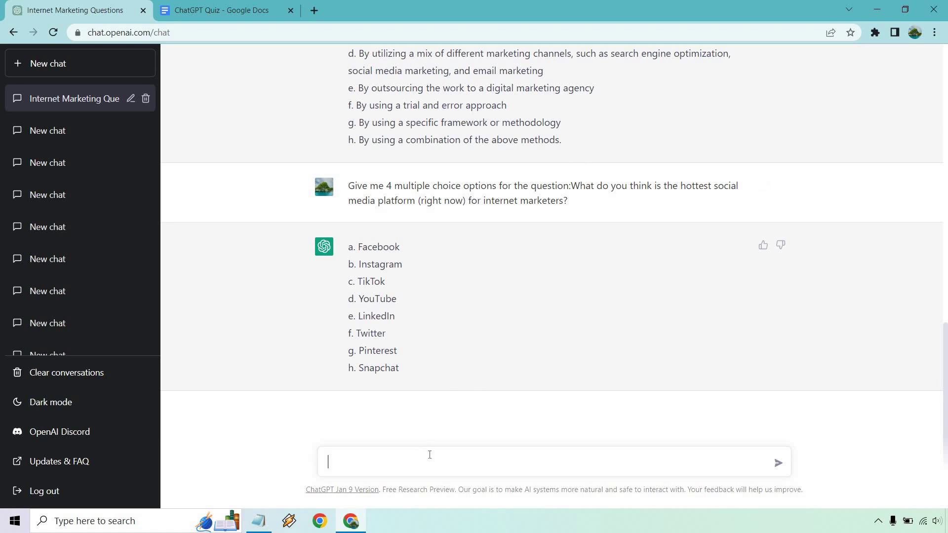
- Reuse the earlier prompt, asking for 'many' options 'that include combinations of answer.'
{"action": "type", "text": "Give me 4 multiple choice options for the question:What do you think is the hottest social media platform (right now) for internet marketers?"}
{"action": "left_click", "coordinate": [553, 446]}
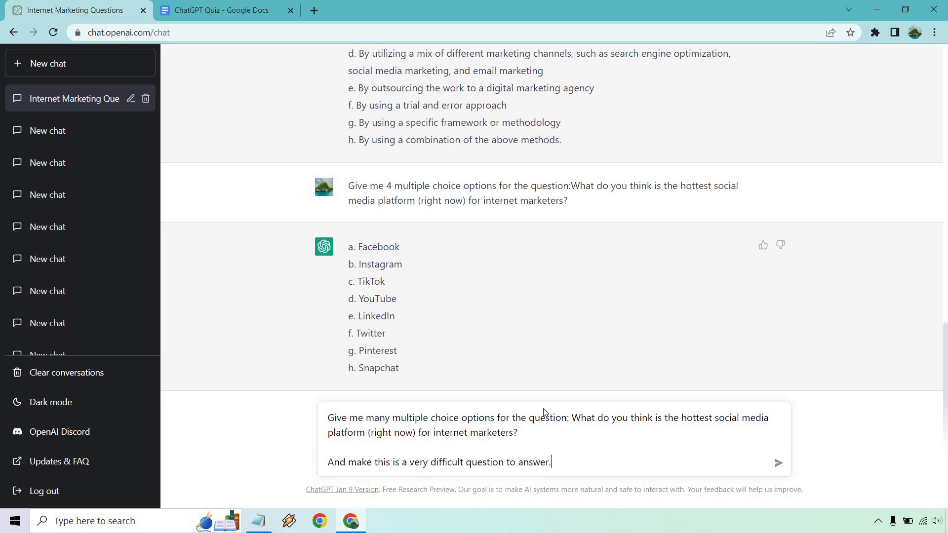
{"action": "scroll", "coordinate": [483, 267], "scroll_direction": "up", "scroll_amount": 9}
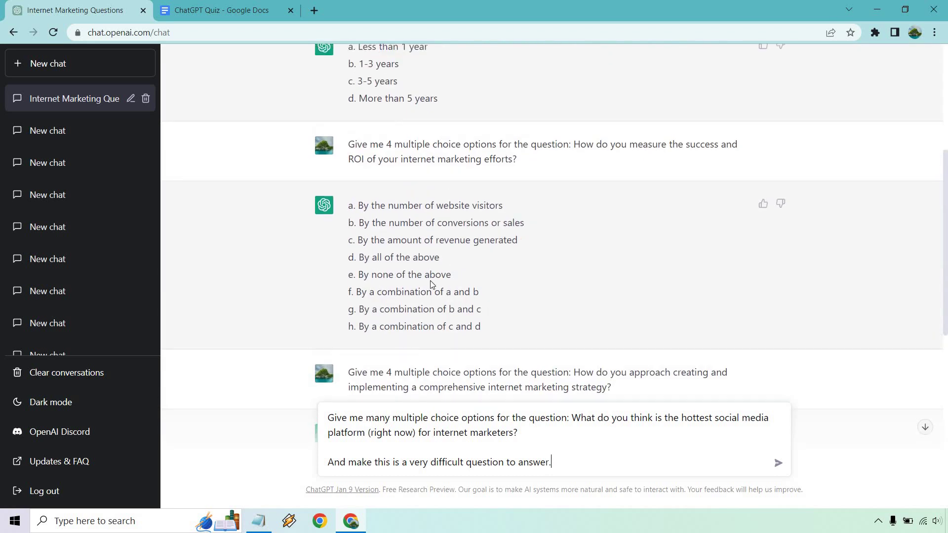
{"action": "scroll", "coordinate": [565, 272], "scroll_direction": "down", "scroll_amount": 9}
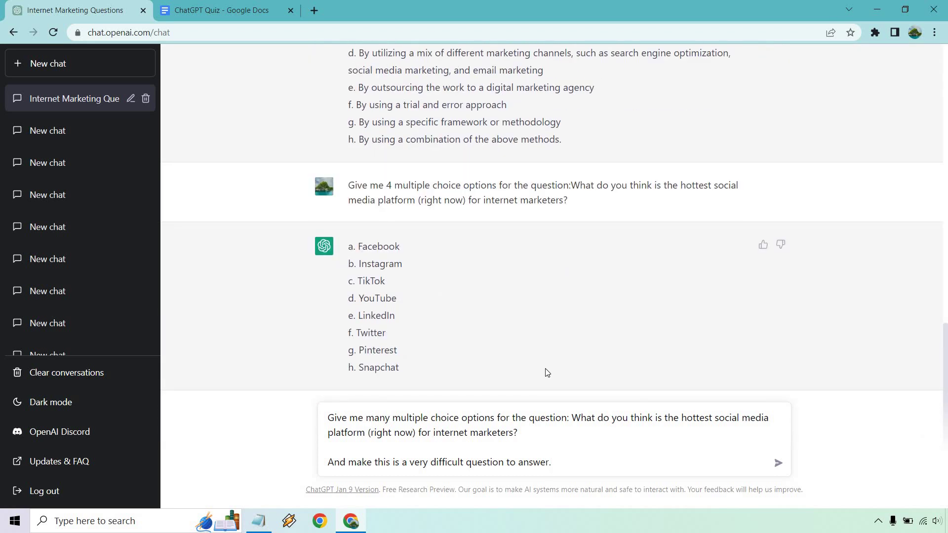
{"action": "key", "text": "BackSpace"}
{"action": "type", "text": "that include combinations of answer."}
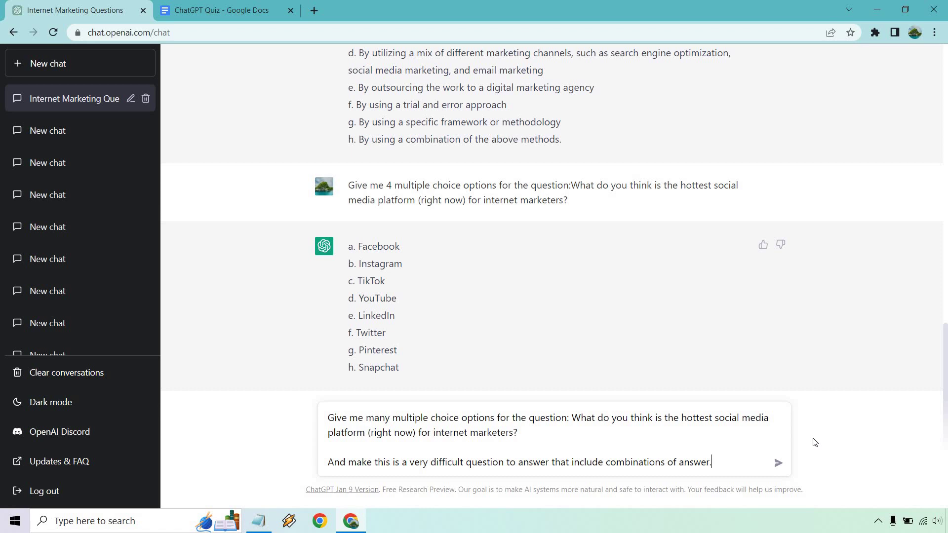
- Send the revised prompt and review the fifteen a–o platform-combination options returned
{"action": "left_click", "coordinate": [779, 462]}
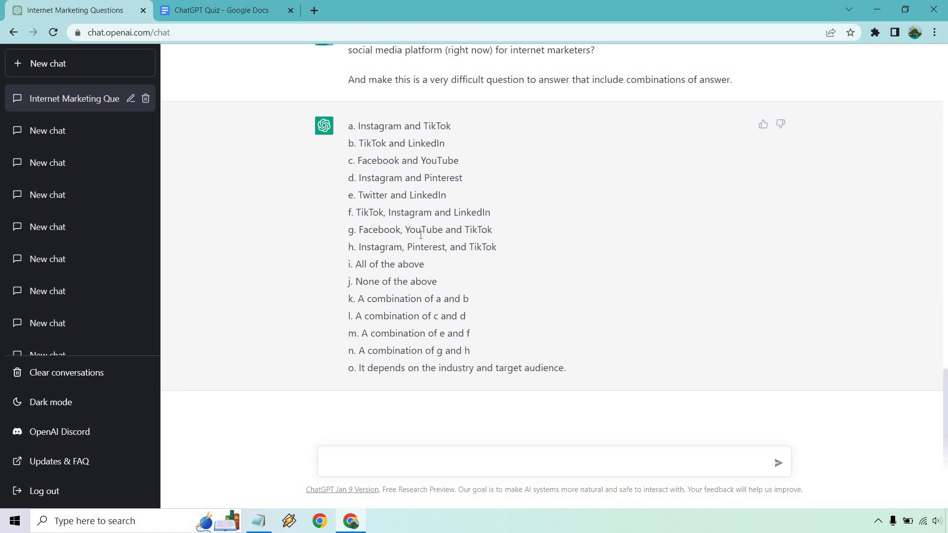
{"action": "left_click_drag", "start_coordinate": [353, 265], "coordinate": [478, 331]}
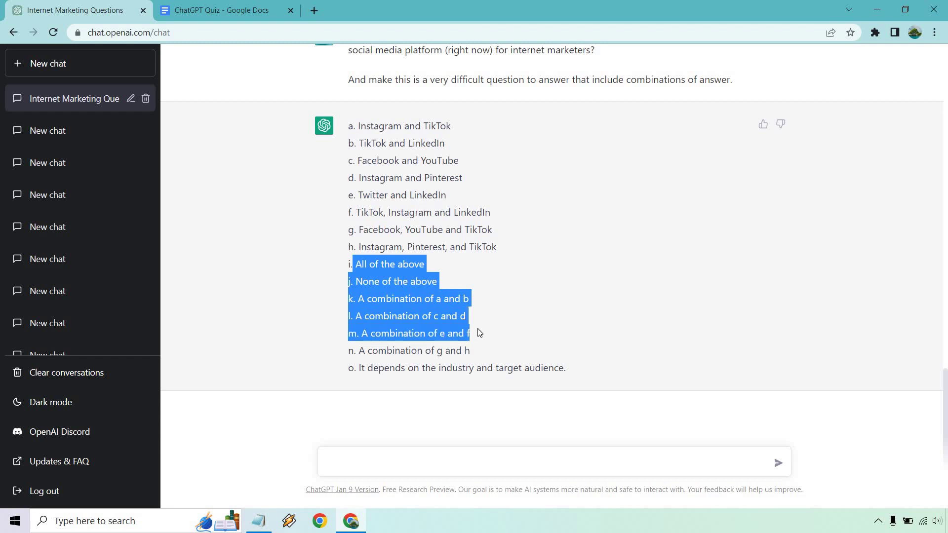
{"action": "left_click", "coordinate": [383, 327]}
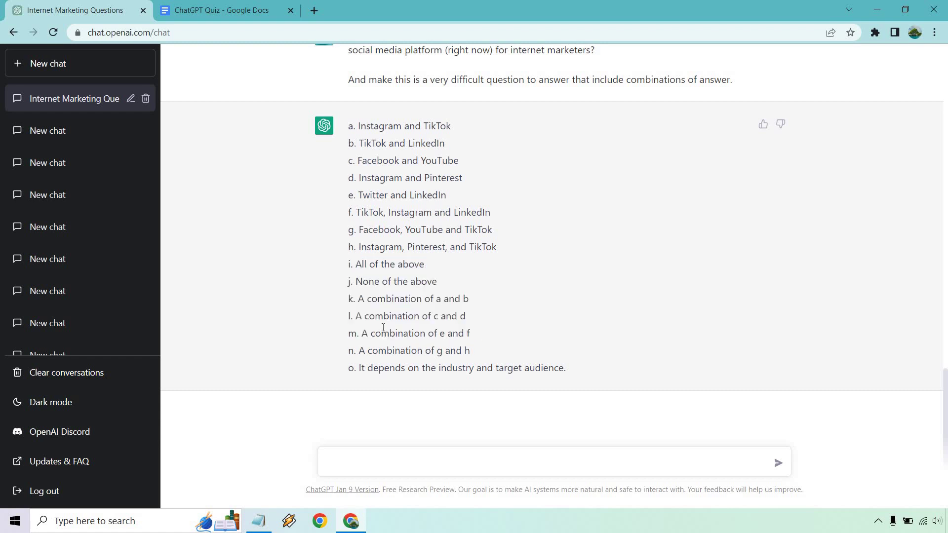
{"action": "left_click_drag", "start_coordinate": [357, 318], "coordinate": [388, 319]}
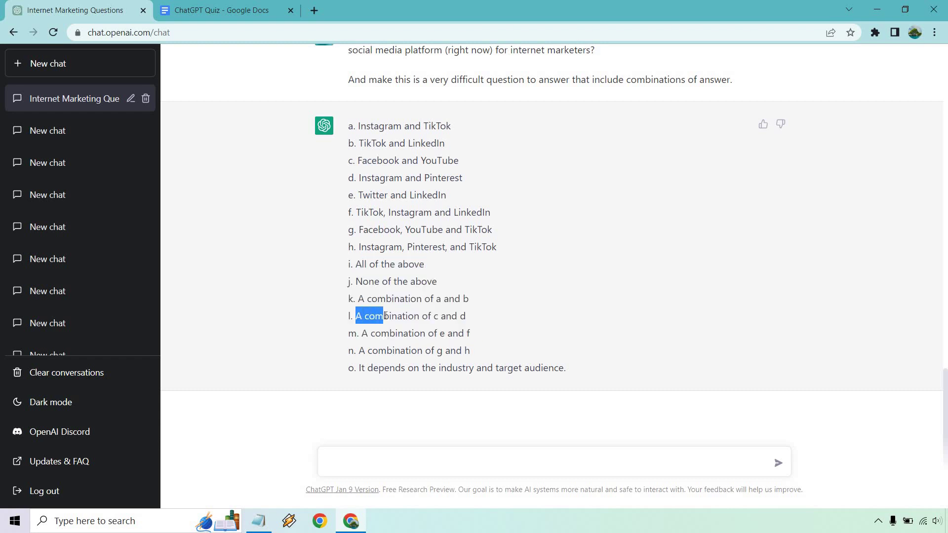
{"action": "left_click", "coordinate": [425, 318]}
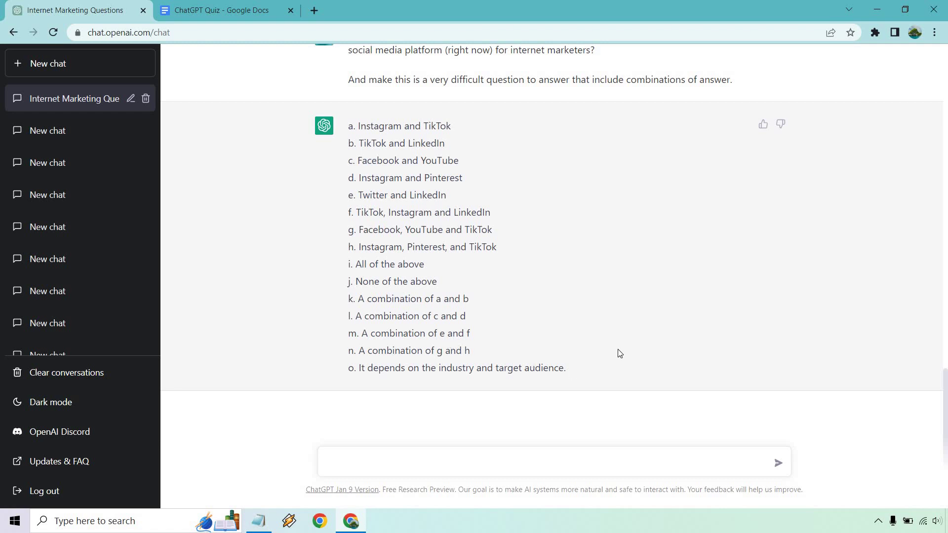